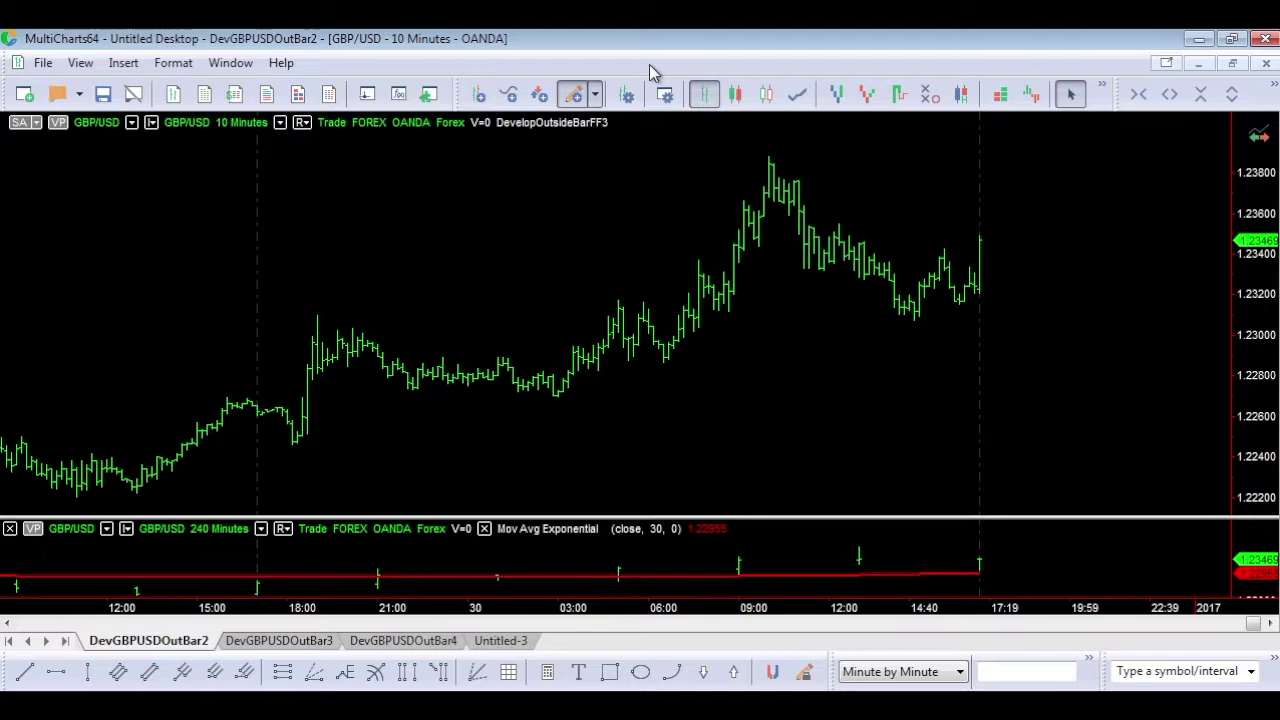
Open the optimization results for DevGBPUSDOutBar2, inspect the row with MyEndTrade 2,200, and close the results
{"action": "left_click", "coordinate": [80, 62]}
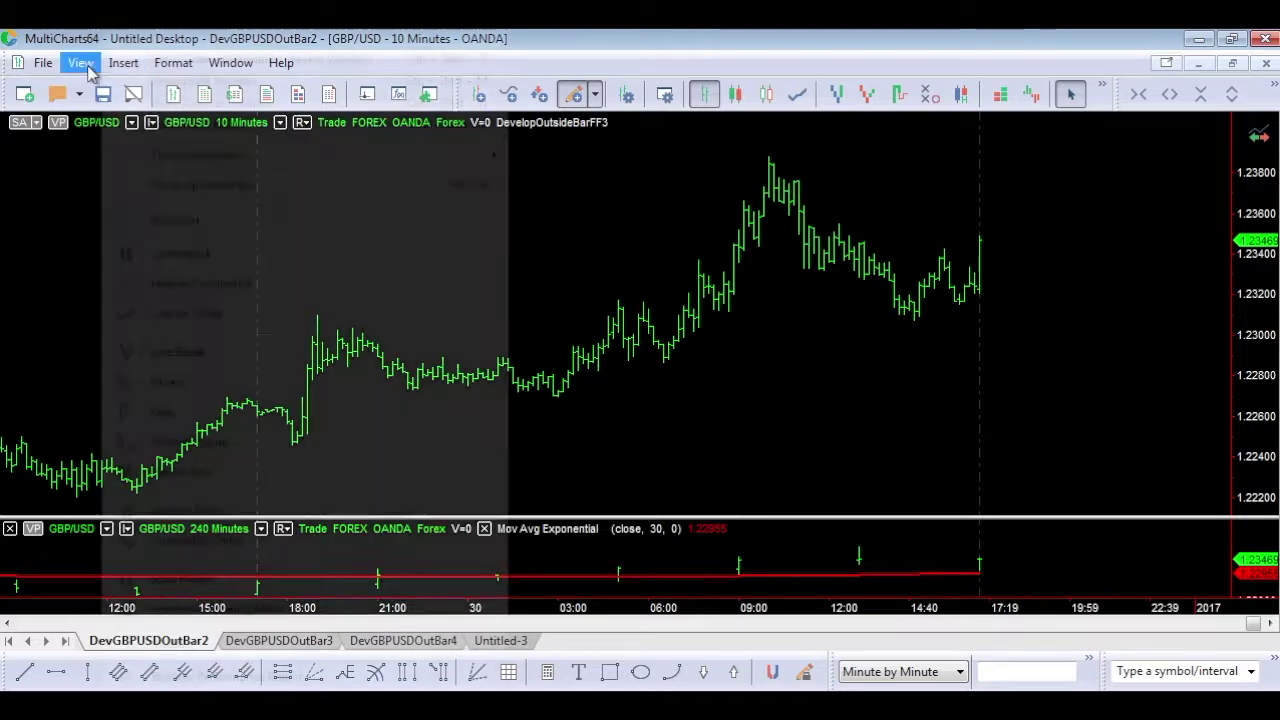
{"action": "left_click", "coordinate": [249, 677]}
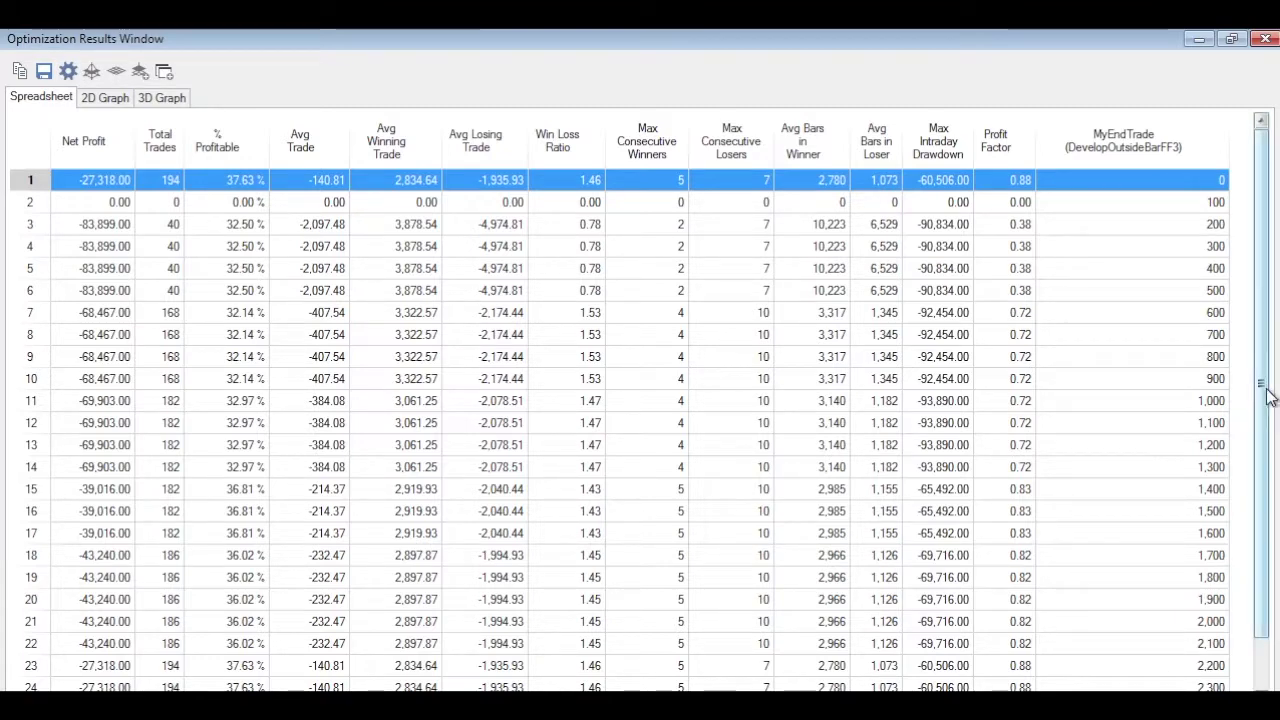
{"action": "scroll", "coordinate": [1262, 390], "scroll_direction": "down", "scroll_amount": 1}
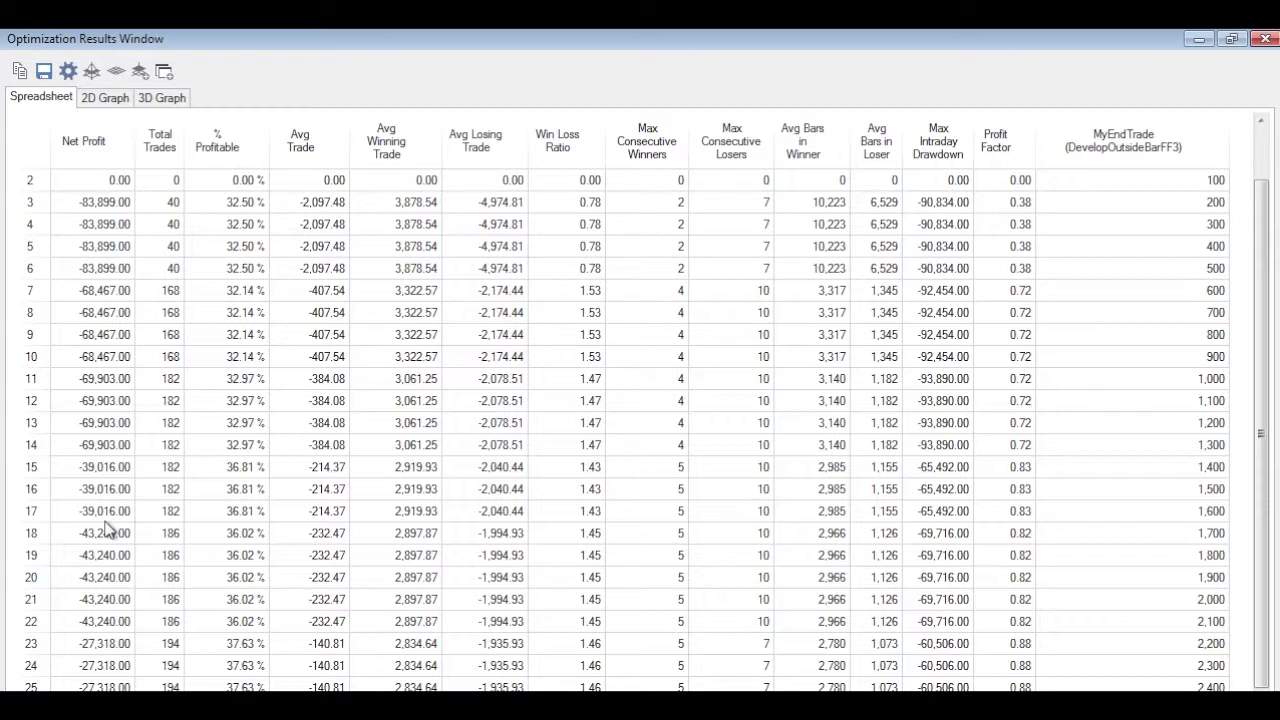
{"action": "left_click", "coordinate": [106, 648]}
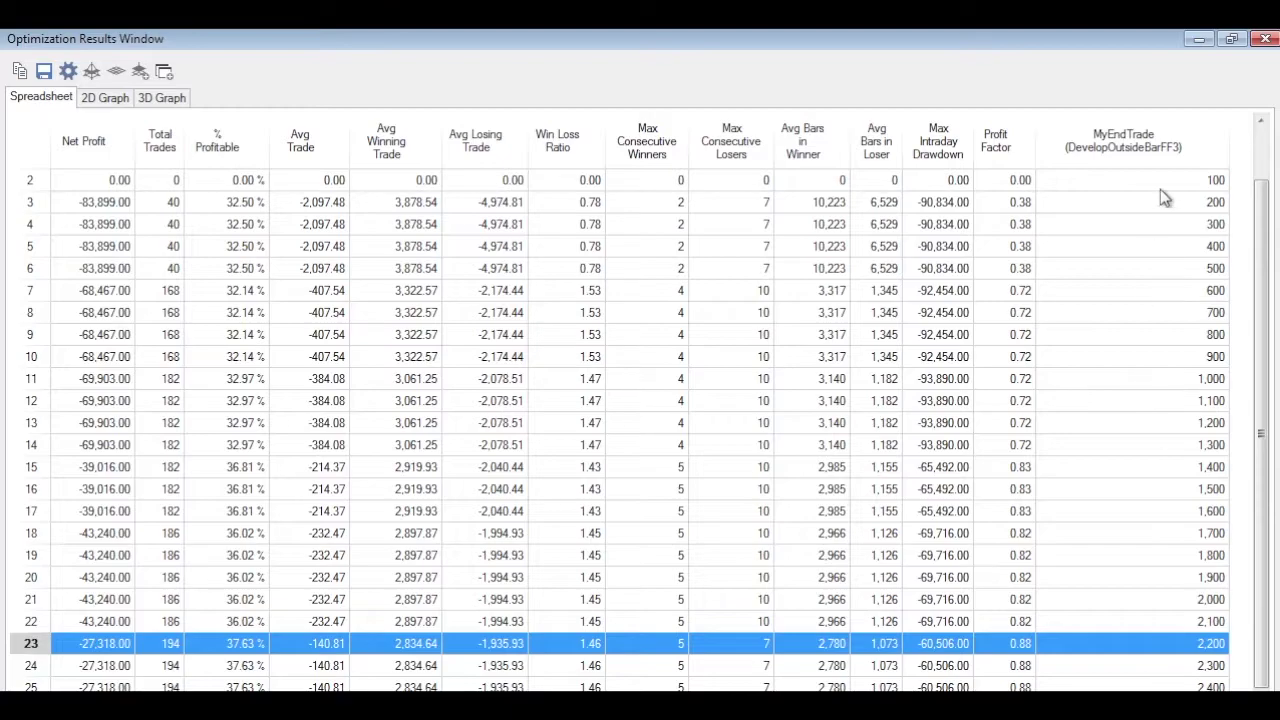
{"action": "left_click", "coordinate": [1264, 40]}
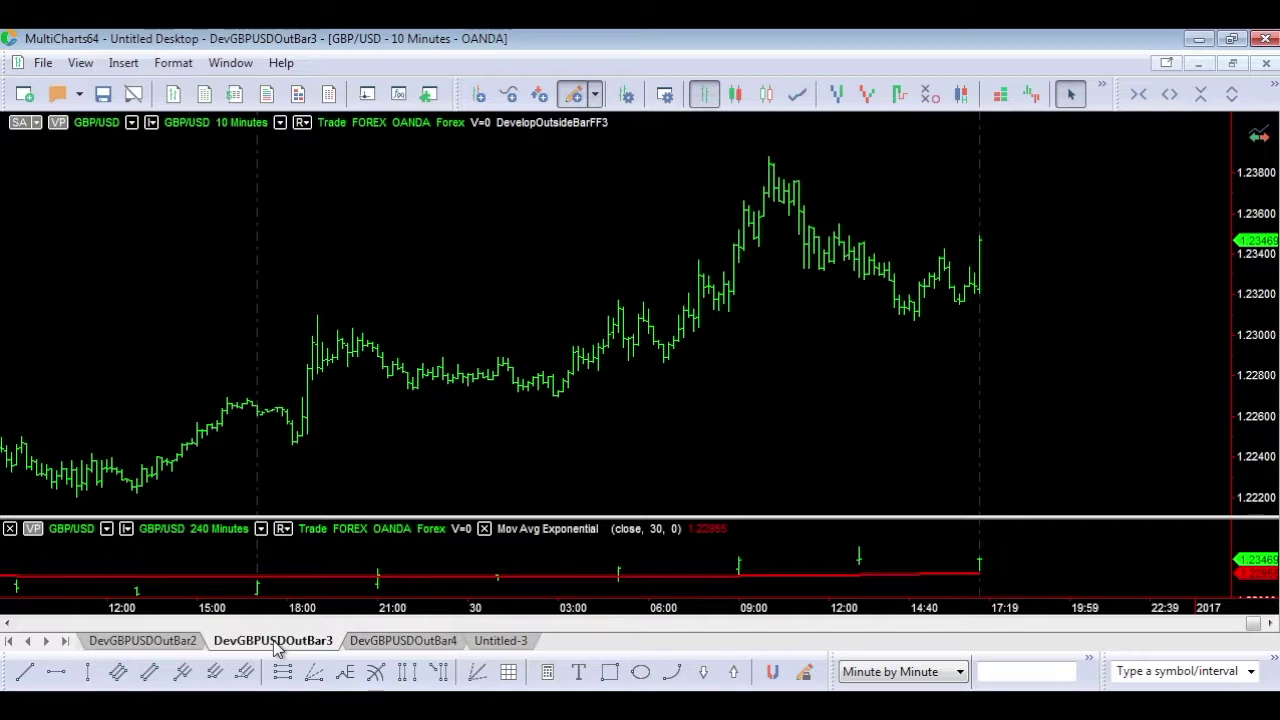
Open the optimization results for DevGBPUSDOutBar3 and inspect the rows for MyProfit 0.001, 0.002 and 0.003
{"action": "left_click", "coordinate": [82, 64]}
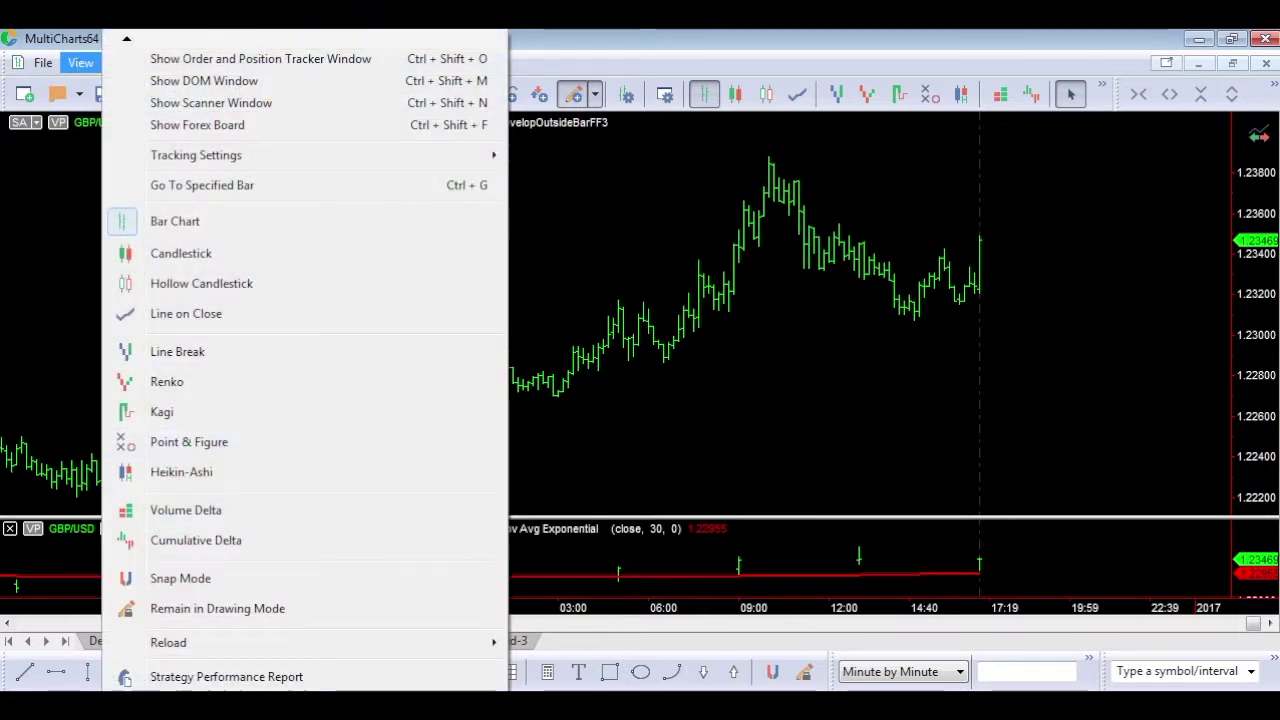
{"action": "key", "text": "Escape"}
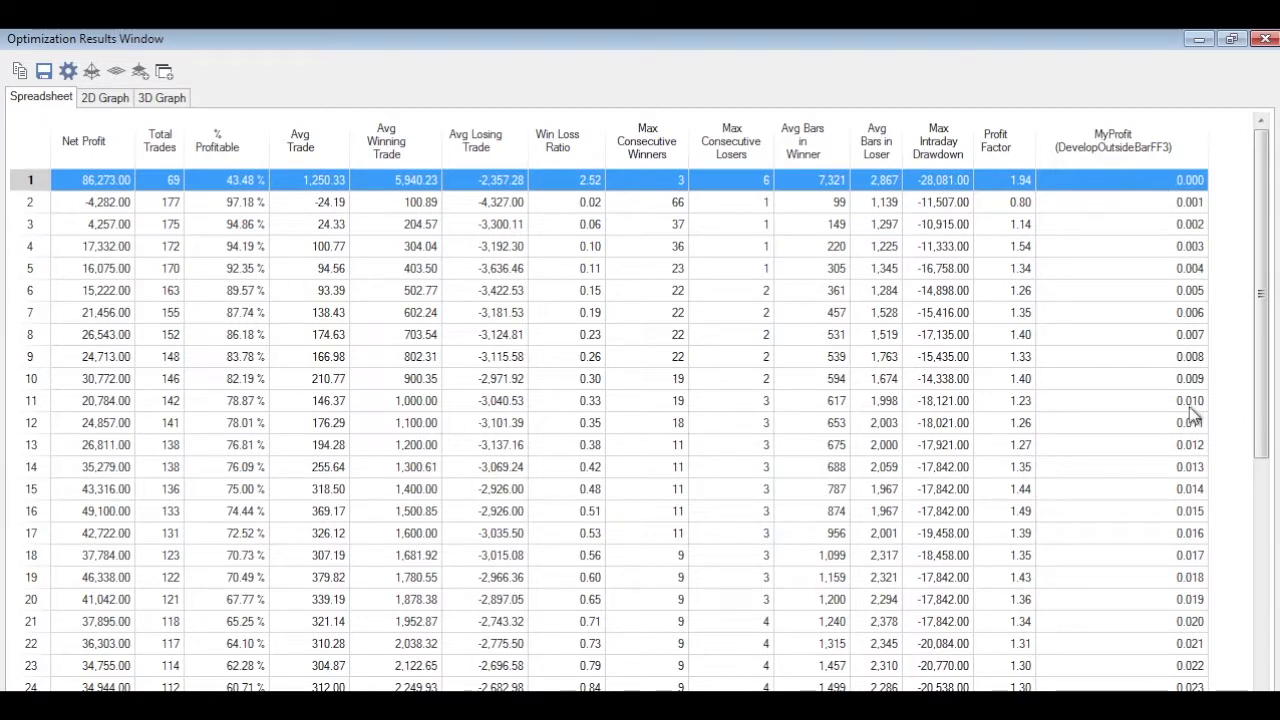
{"action": "left_click", "coordinate": [1159, 206]}
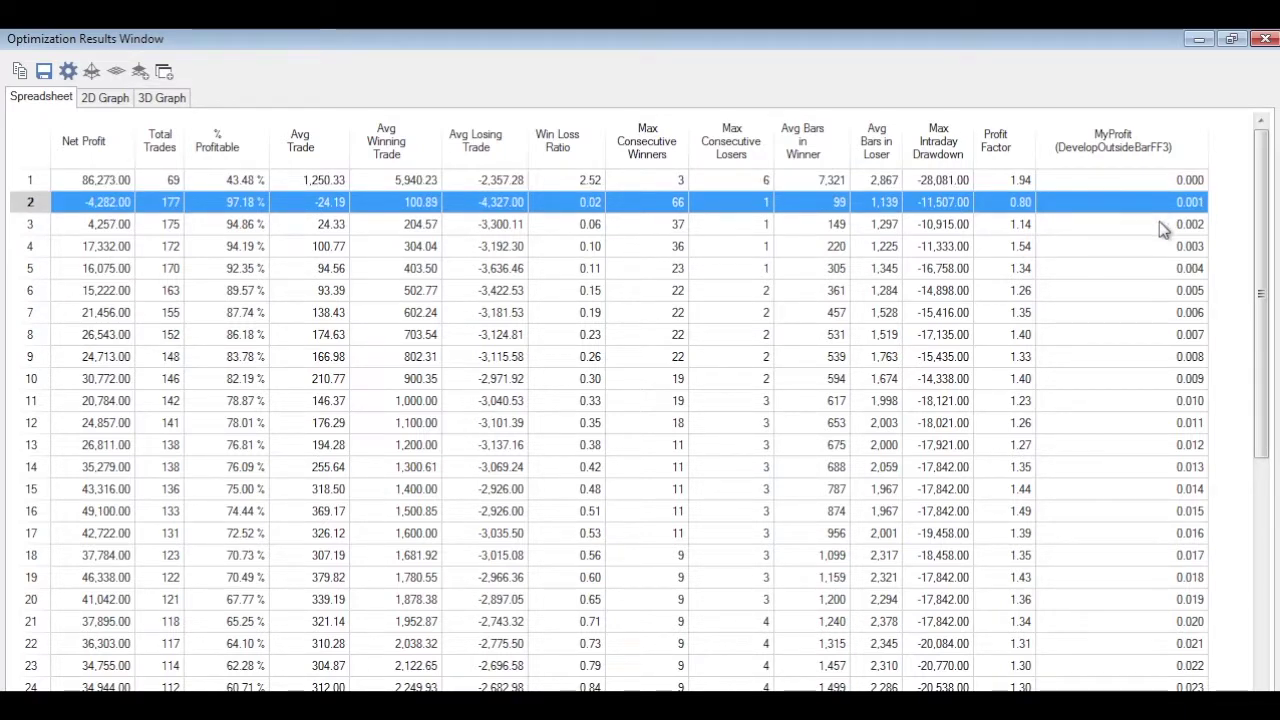
{"action": "left_click", "coordinate": [1159, 222]}
{"action": "left_click", "coordinate": [1157, 247]}
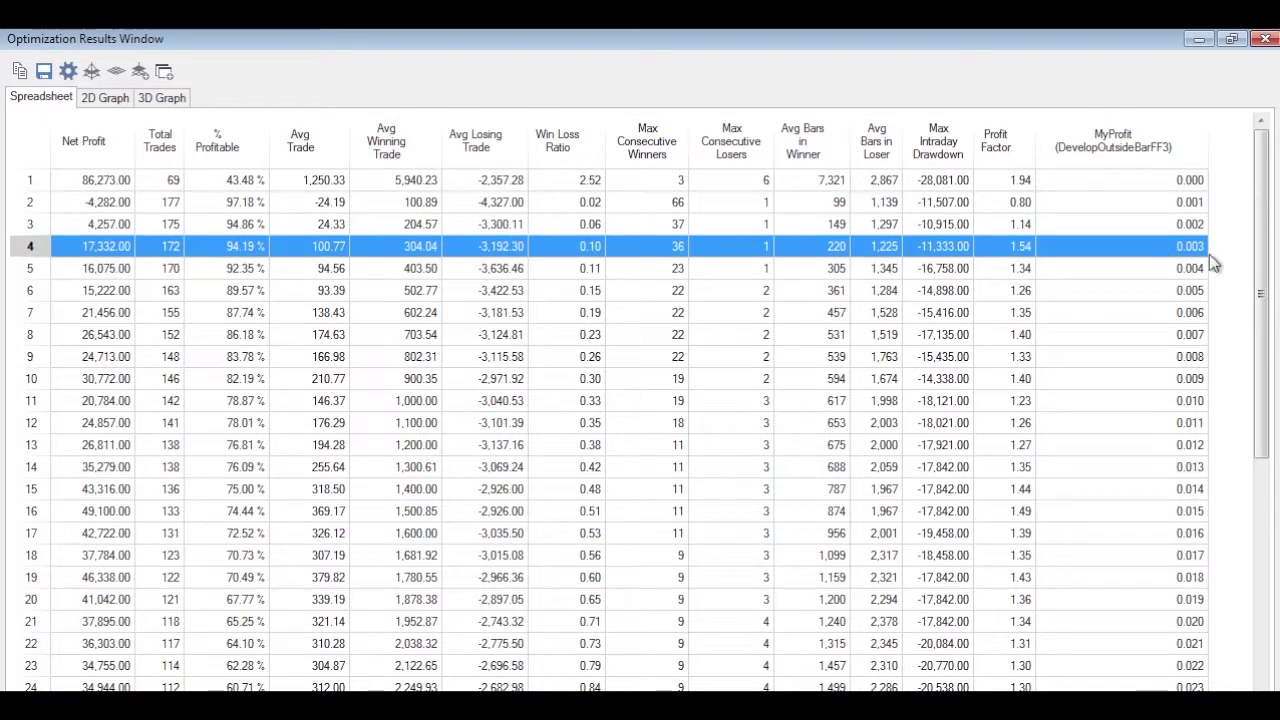
Compare the net profit rows for MyProfit 0.015, 0.017 and 0.018, and close the optimization results
{"action": "left_click_drag", "start_coordinate": [1262, 343], "coordinate": [1264, 366]}
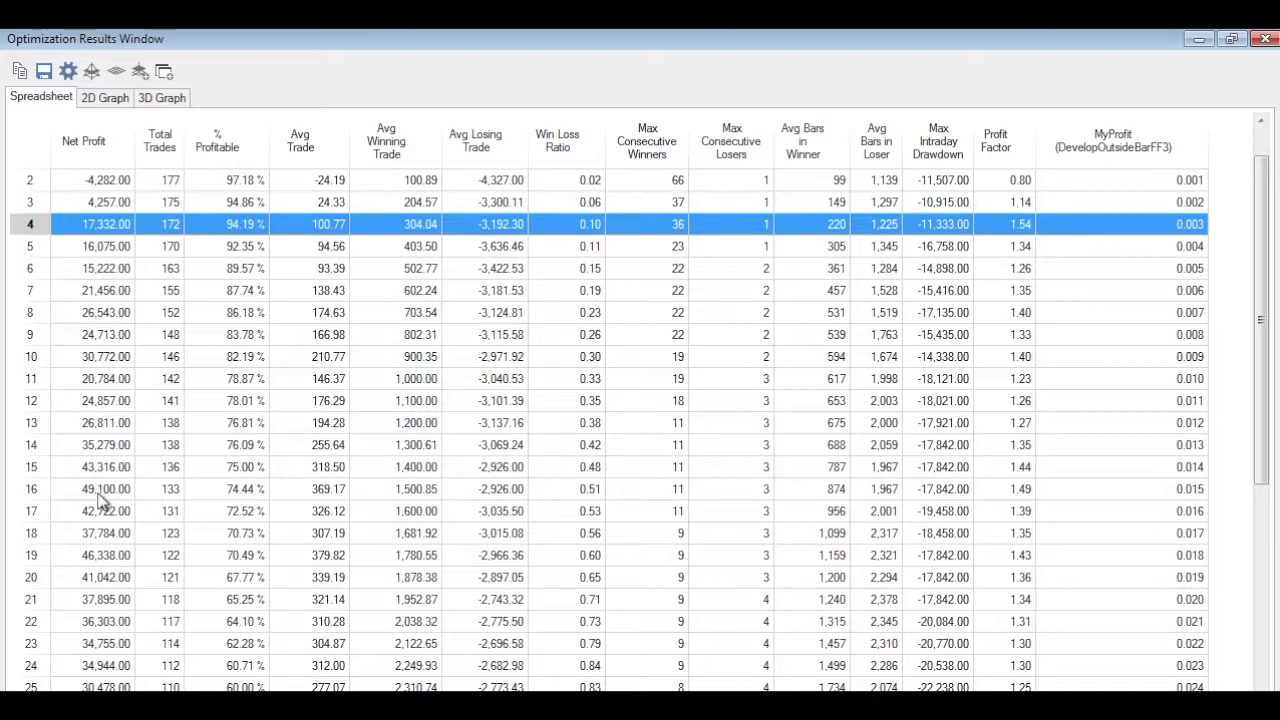
{"action": "left_click", "coordinate": [99, 494]}
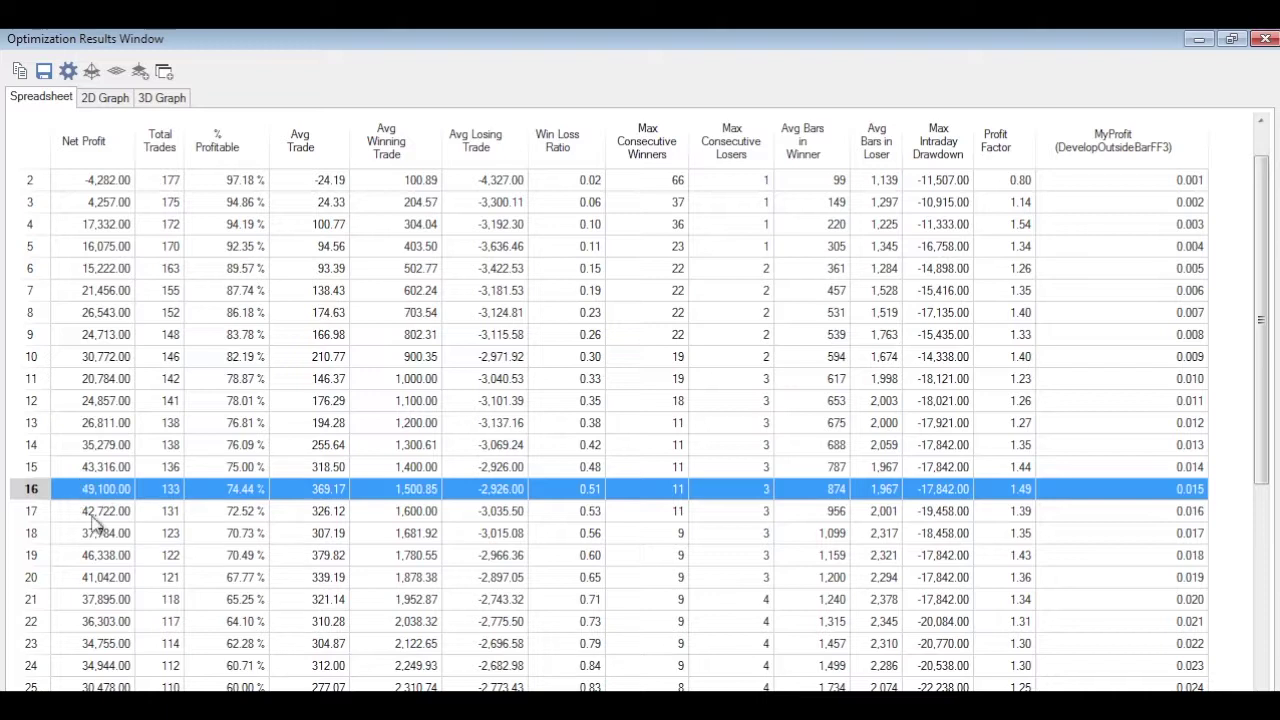
{"action": "left_click", "coordinate": [105, 535]}
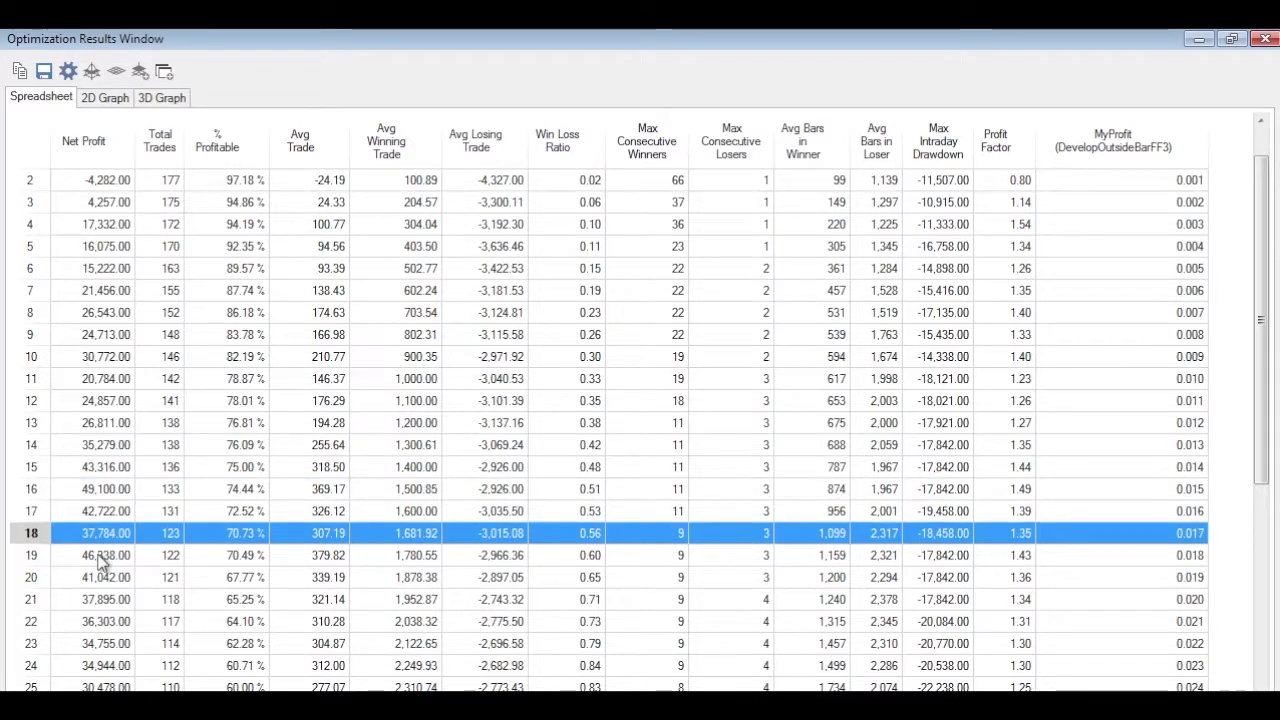
{"action": "left_click", "coordinate": [100, 556]}
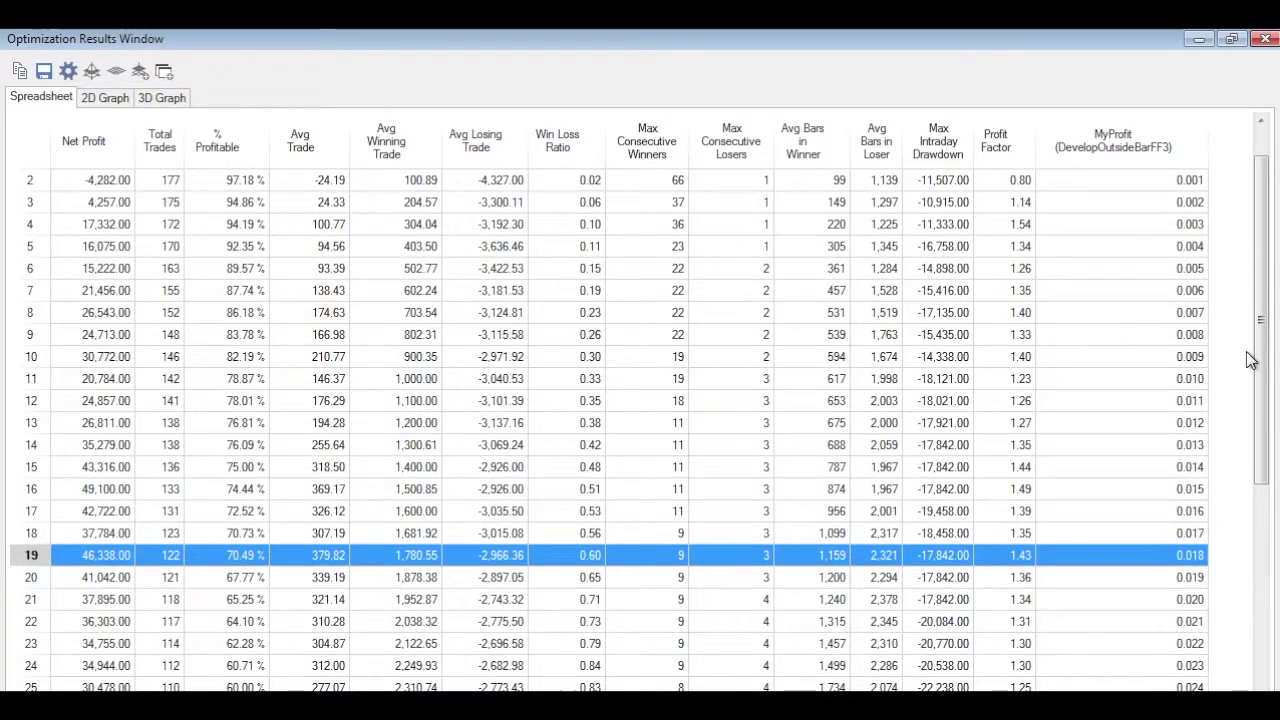
{"action": "left_click", "coordinate": [1260, 380]}
{"action": "left_click_drag", "start_coordinate": [1260, 380], "coordinate": [1261, 491]}
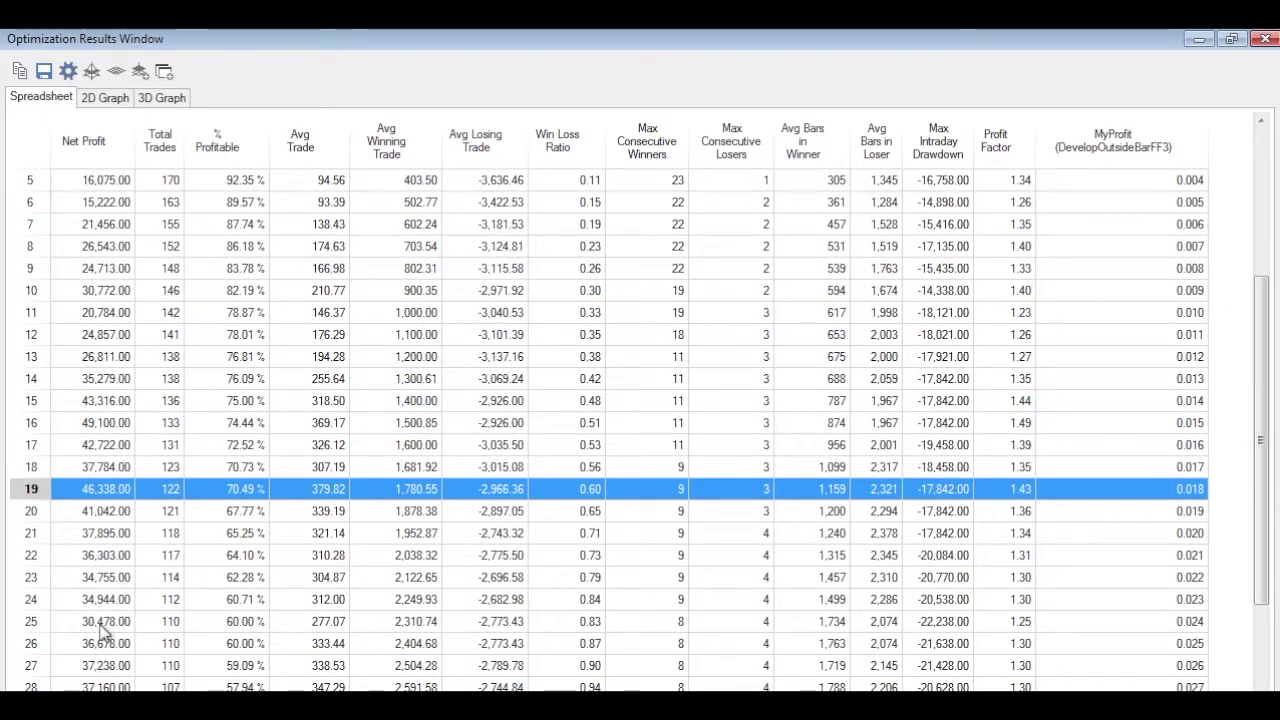
{"action": "left_click", "coordinate": [97, 470]}
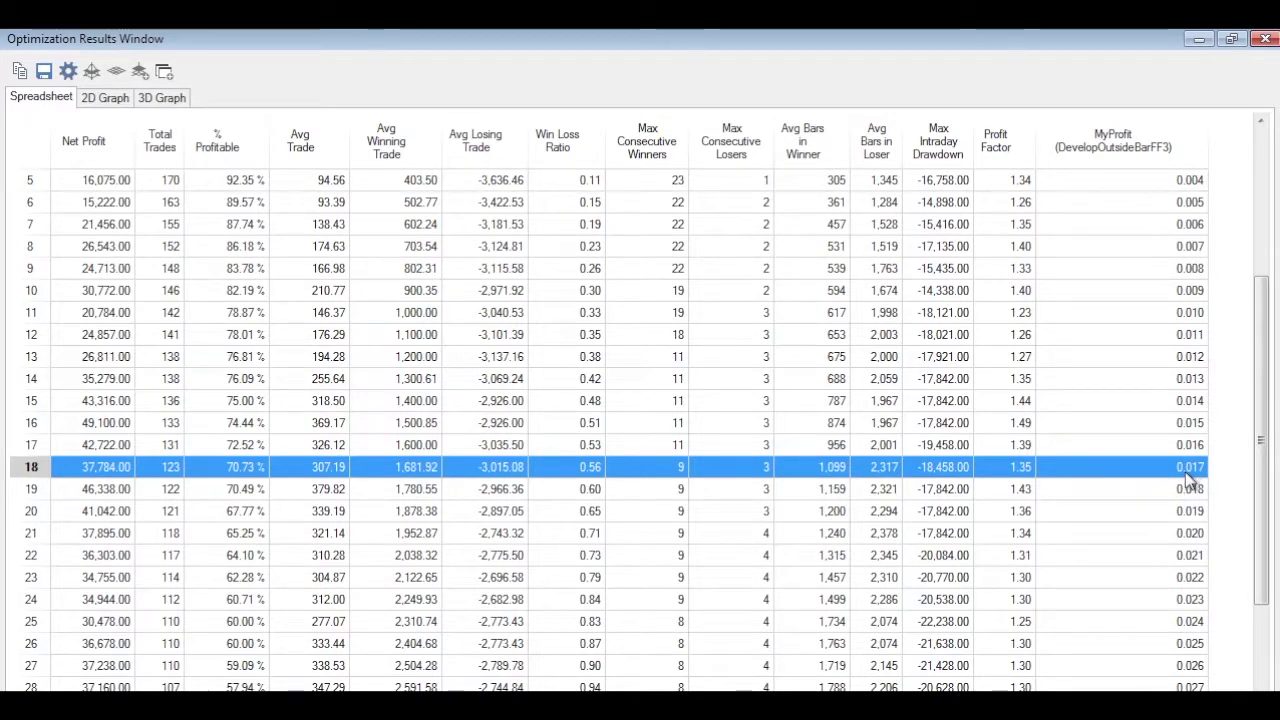
{"action": "left_click", "coordinate": [1265, 40]}
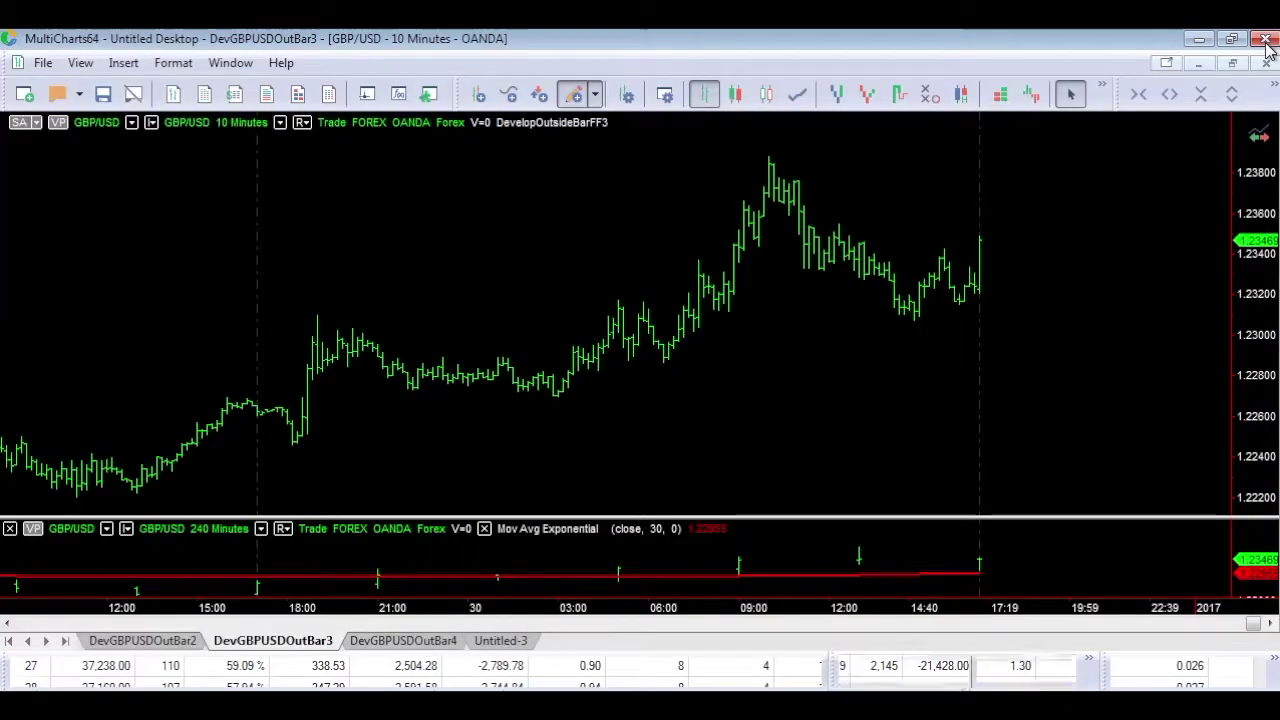
View the detailed equity curve and Total Trade Analysis in the DevGBPUSDOutBar2 strategy performance report, and close the report
{"action": "left_click", "coordinate": [143, 640]}
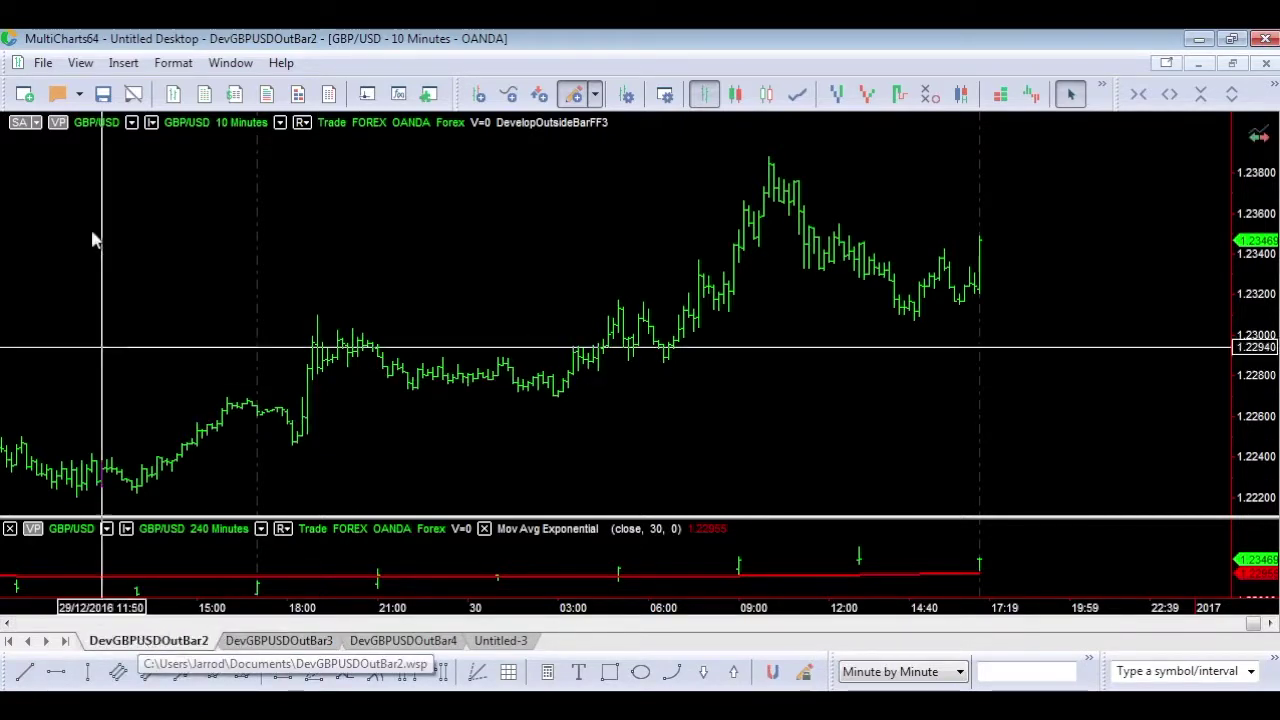
{"action": "left_click", "coordinate": [81, 66]}
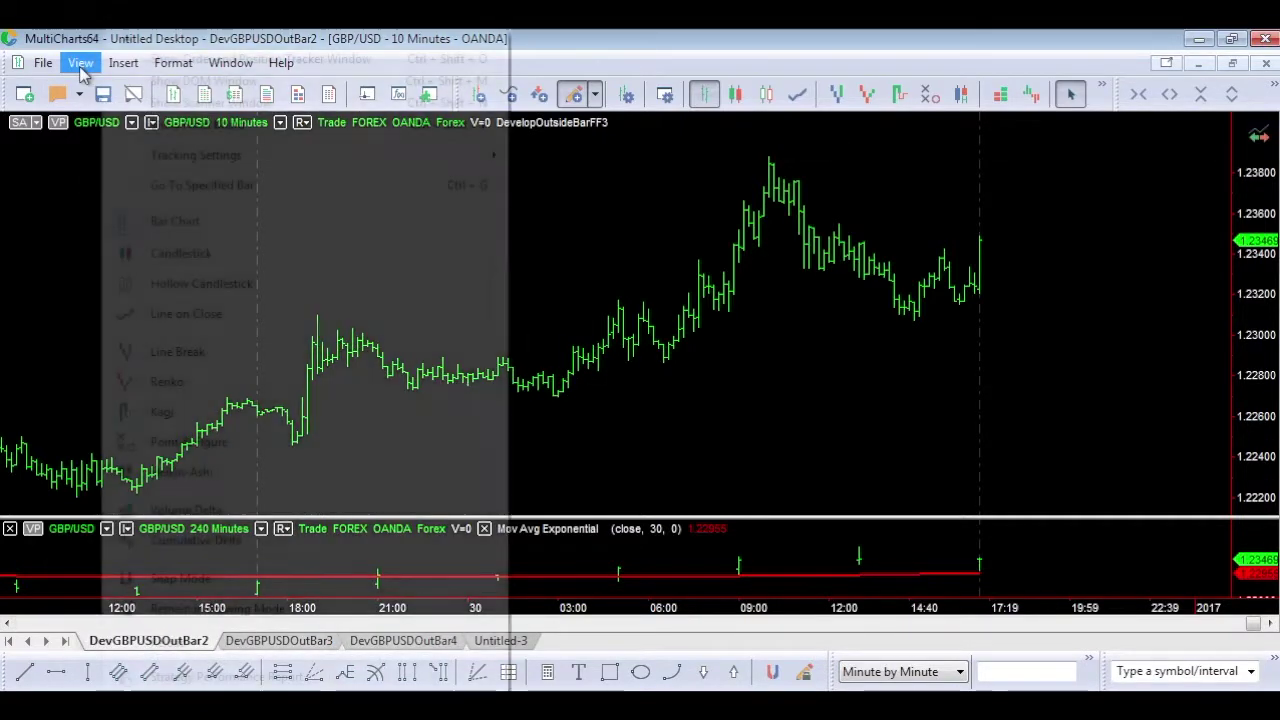
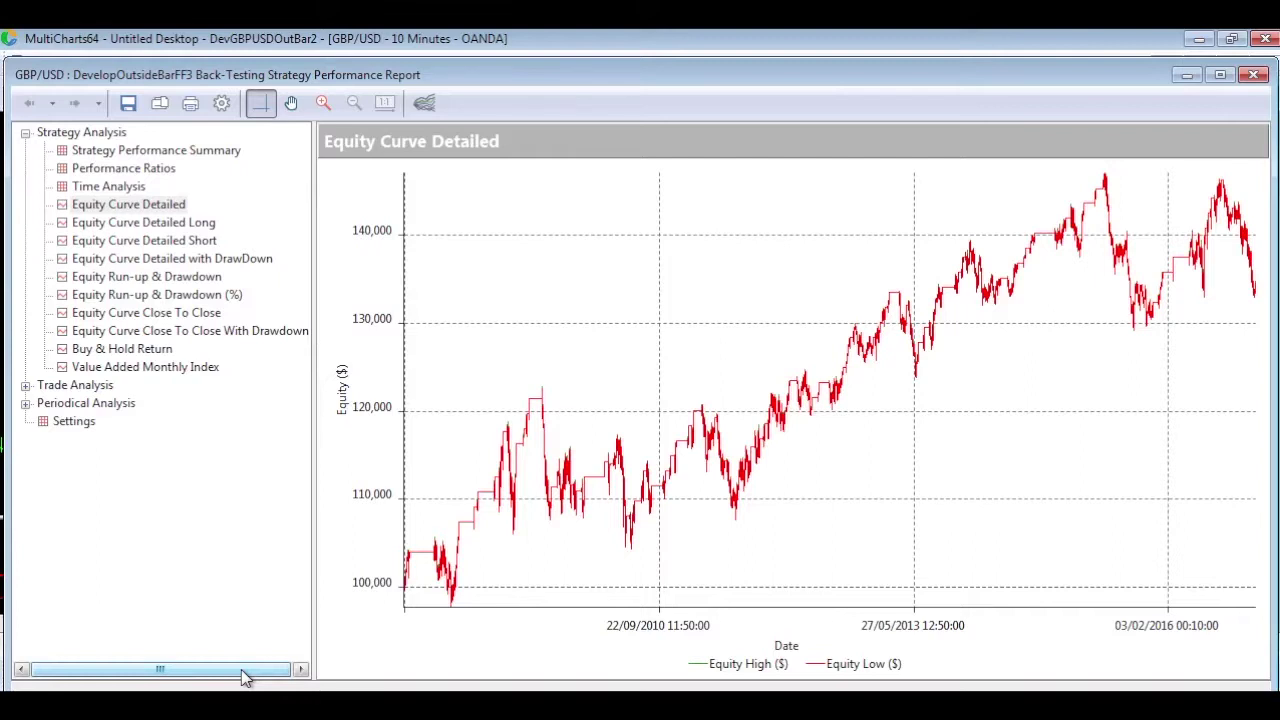
{"action": "left_click", "coordinate": [25, 386]}
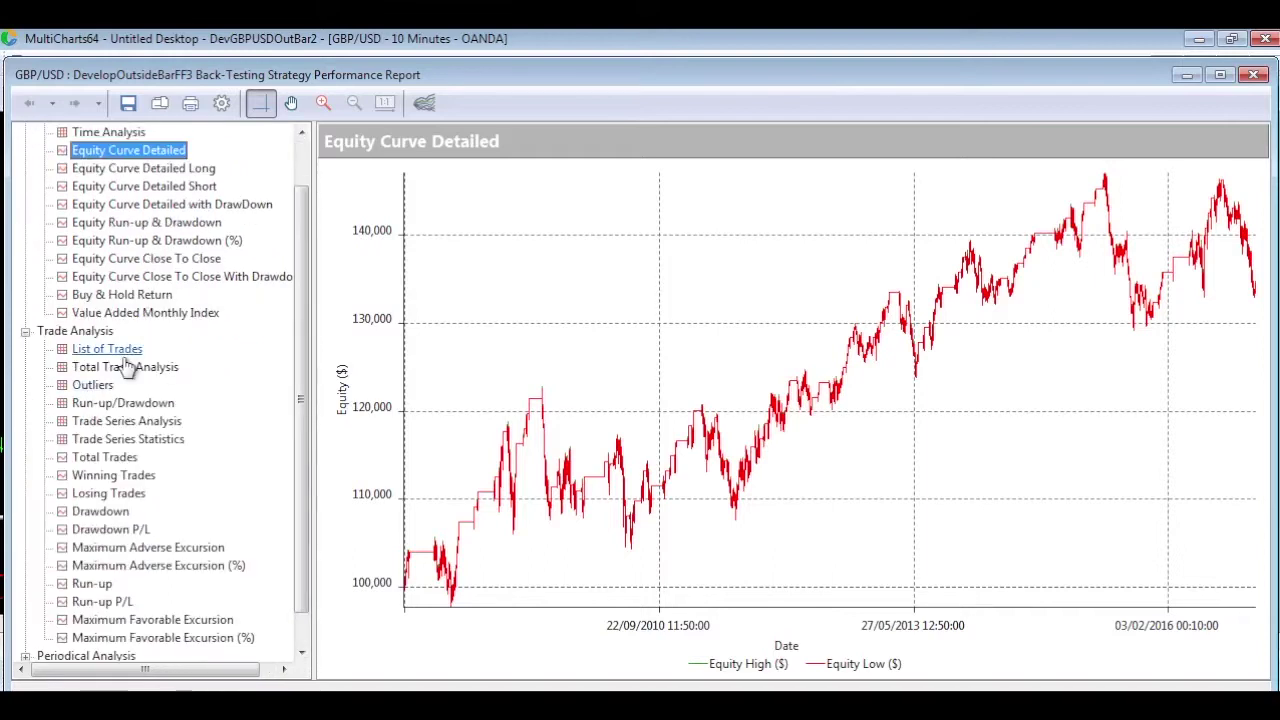
{"action": "left_click", "coordinate": [120, 369]}
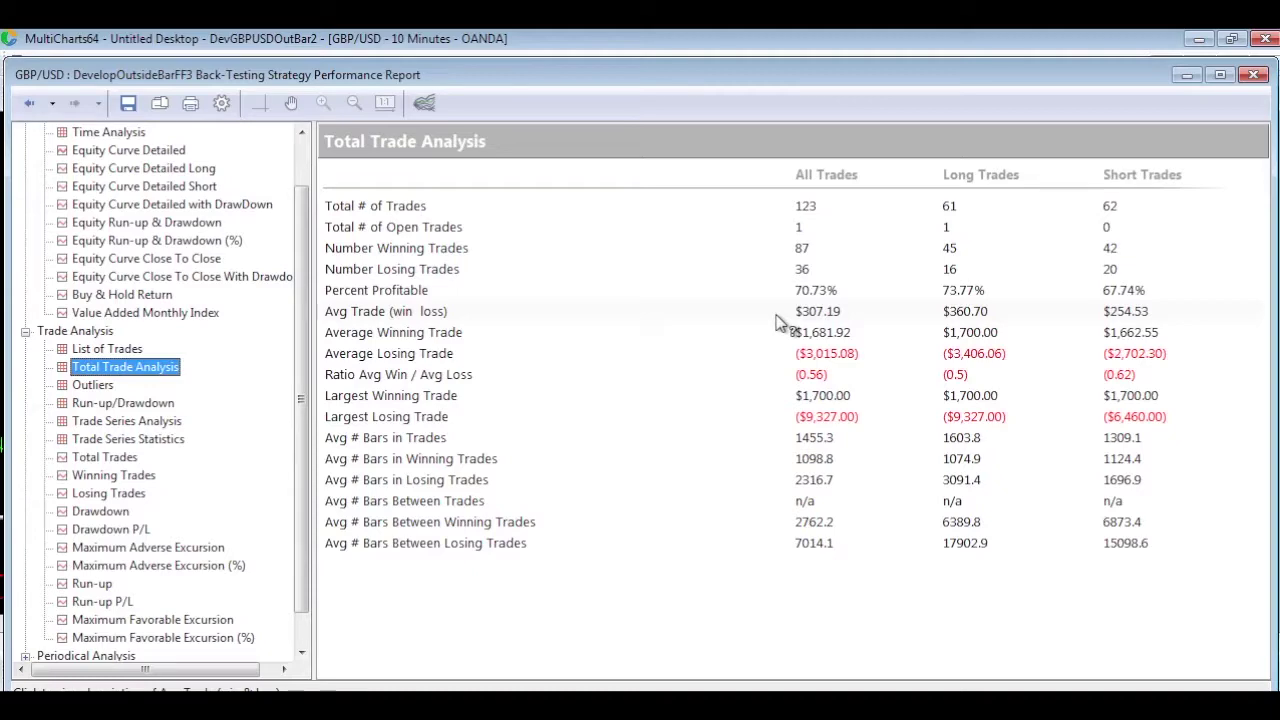
{"action": "left_click", "coordinate": [1256, 76]}
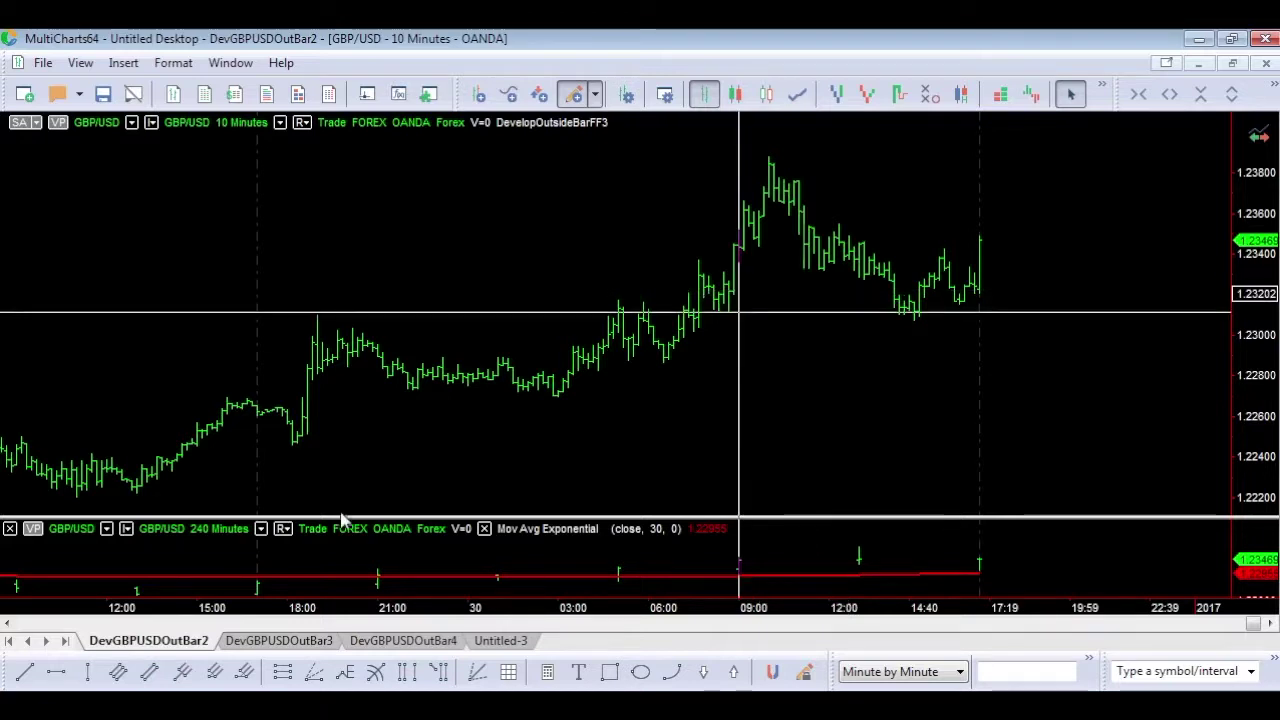
Open the MyStop optimization results and inspect the MyStop 0.040 row, without applying that input to the strategy
{"action": "left_click", "coordinate": [252, 642]}
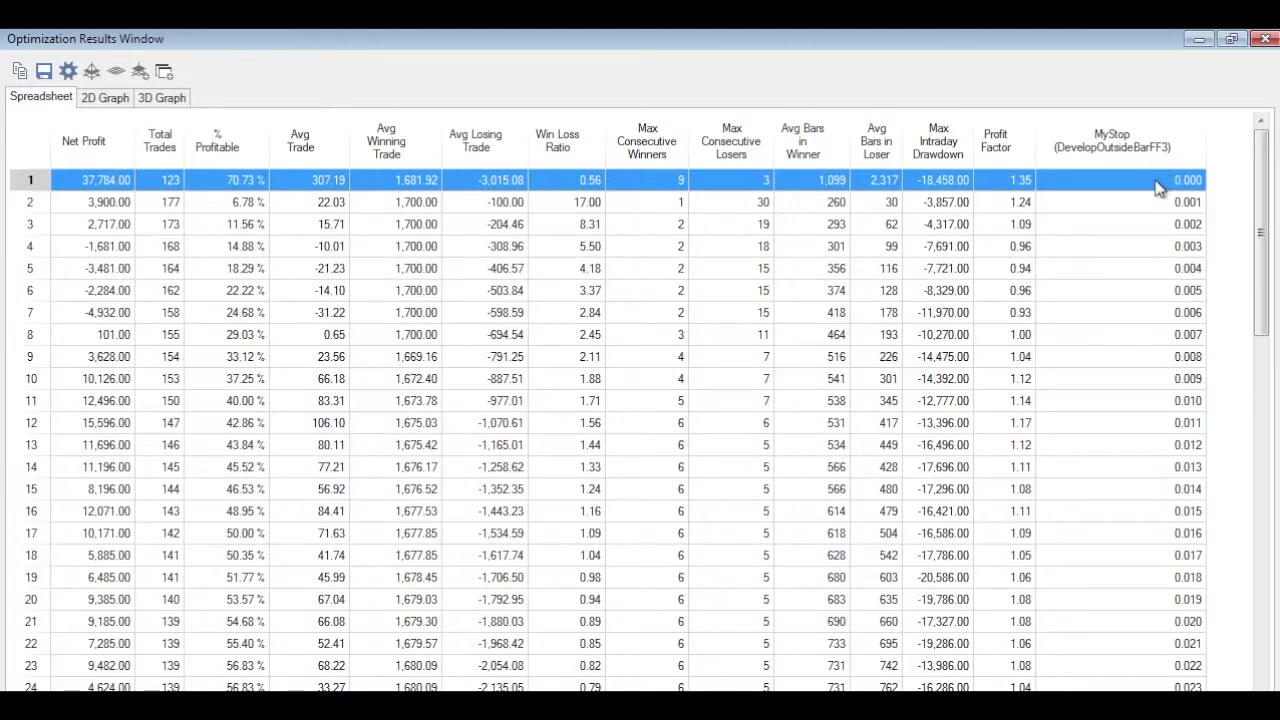
{"action": "left_click_drag", "start_coordinate": [1262, 200], "coordinate": [1270, 688]}
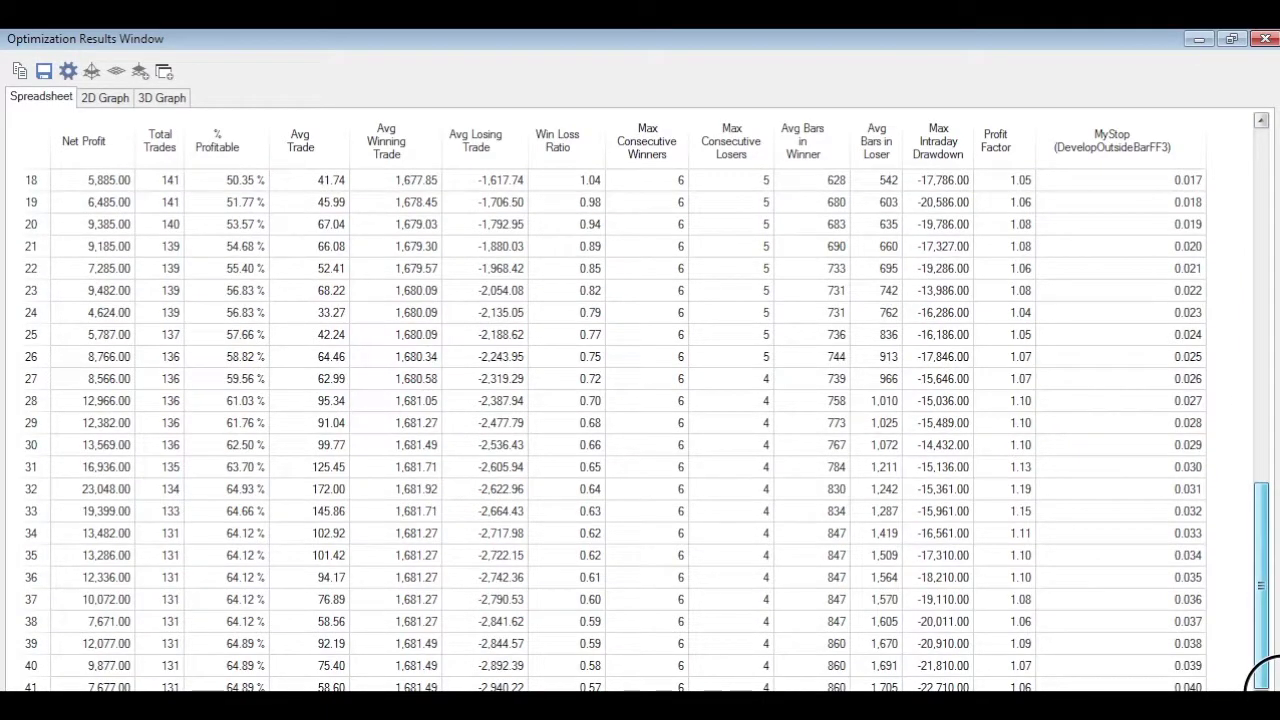
{"action": "left_click", "coordinate": [1133, 686]}
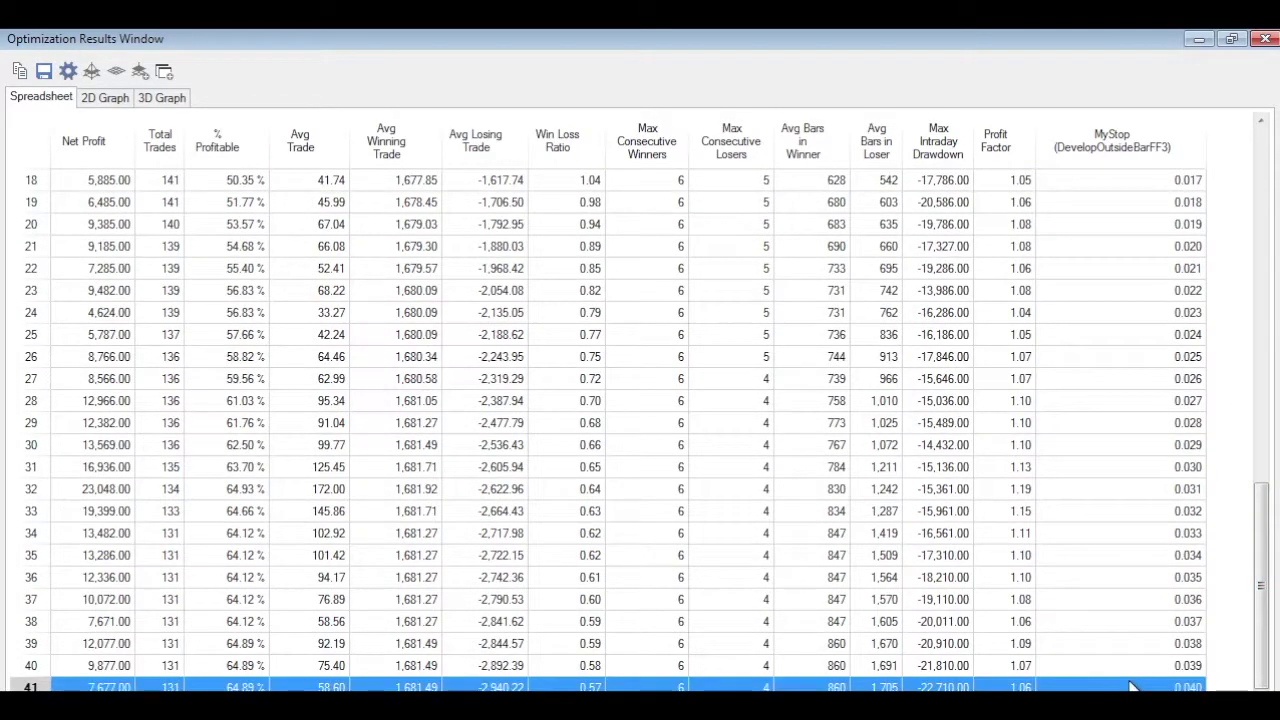
{"action": "double_click", "coordinate": [1133, 686]}
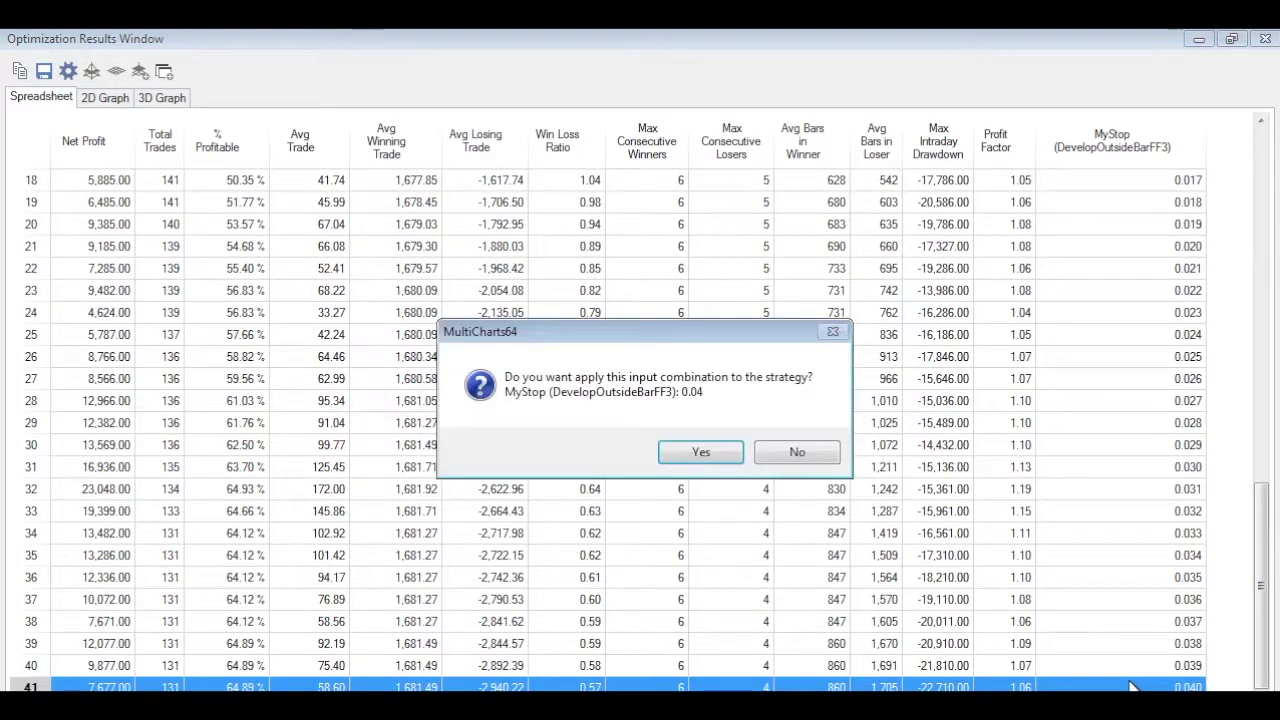
{"action": "left_click", "coordinate": [840, 326]}
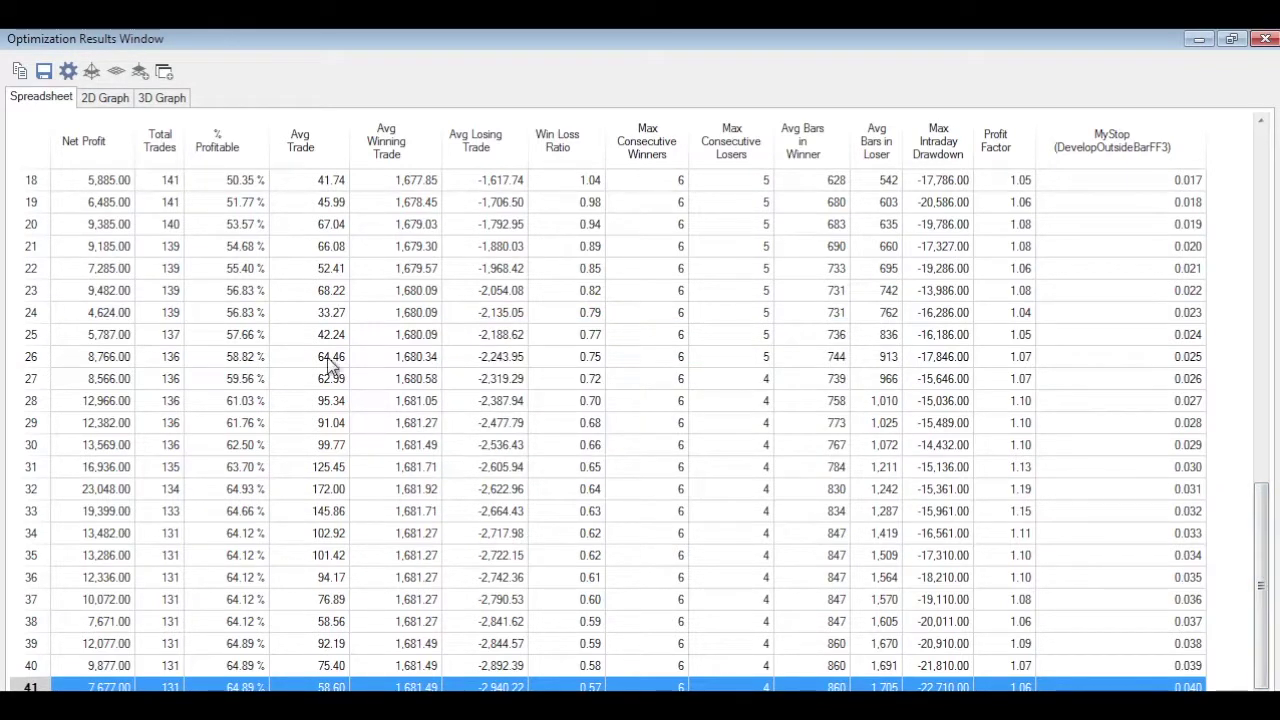
Compare the optimization result rows for MyStop 0.030, 0.032 and 0.012
{"action": "left_click", "coordinate": [109, 473]}
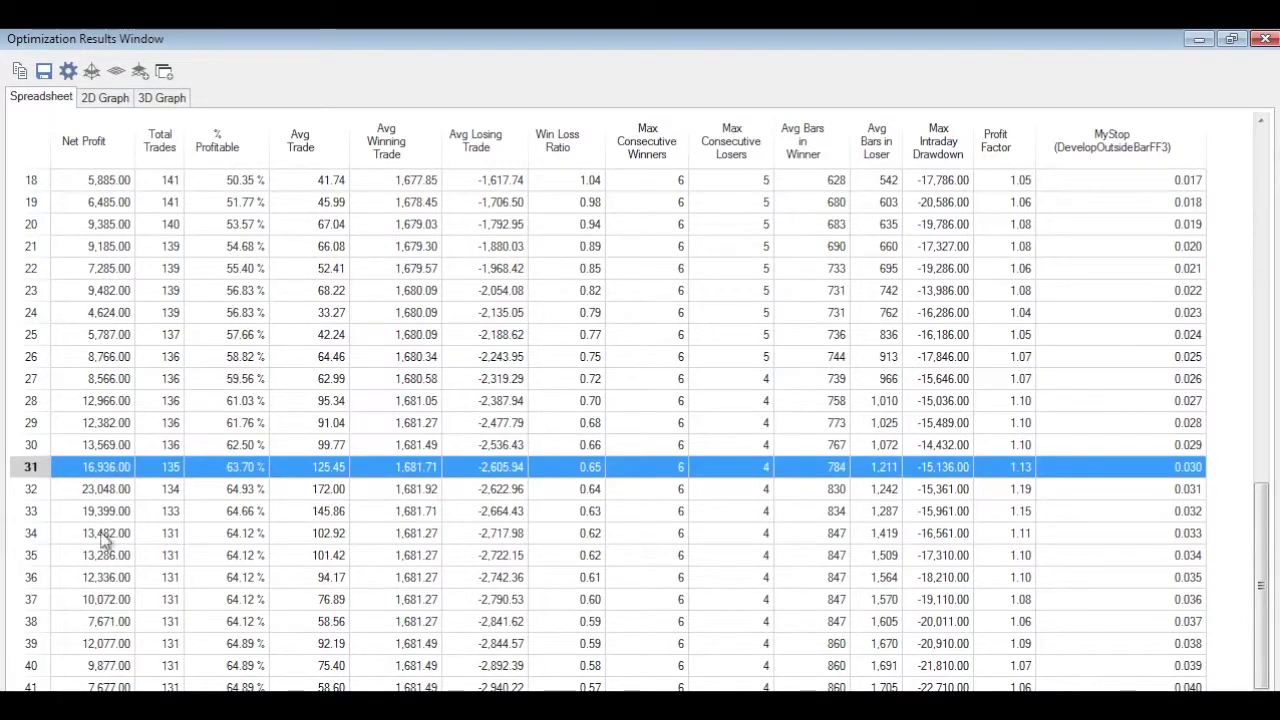
{"action": "left_click", "coordinate": [110, 513]}
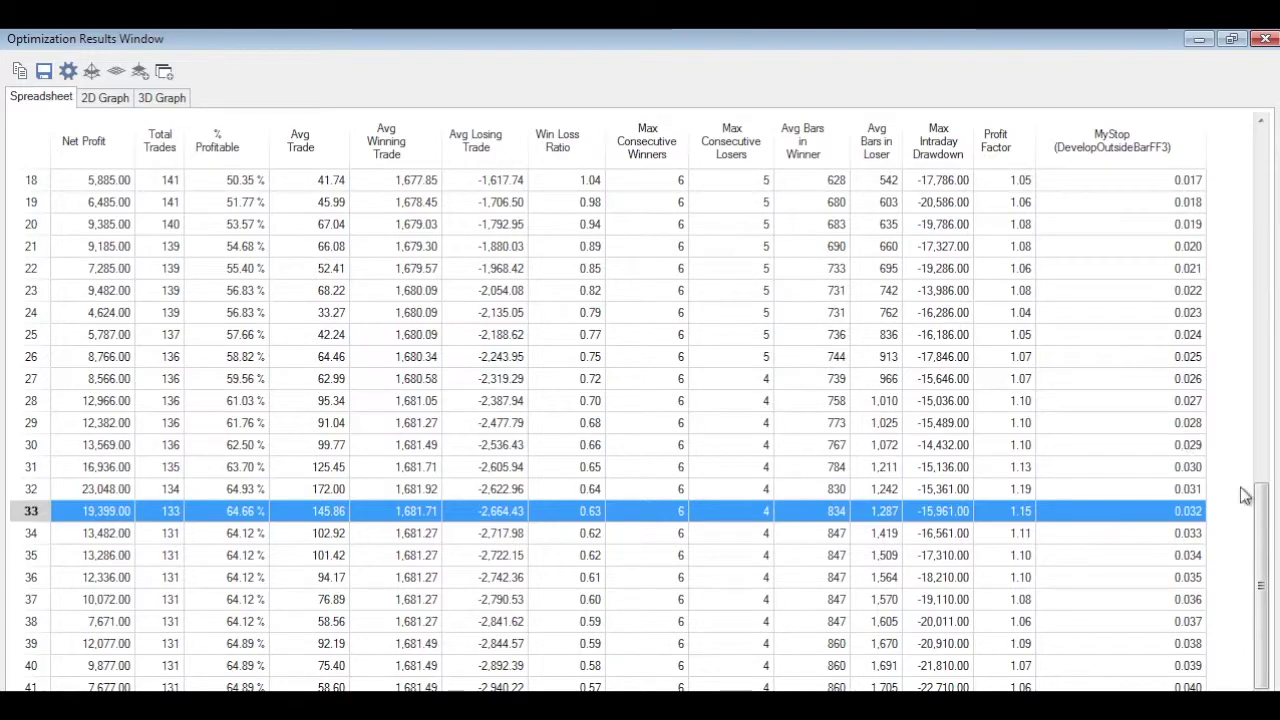
{"action": "left_click_drag", "start_coordinate": [1265, 538], "coordinate": [1237, 250]}
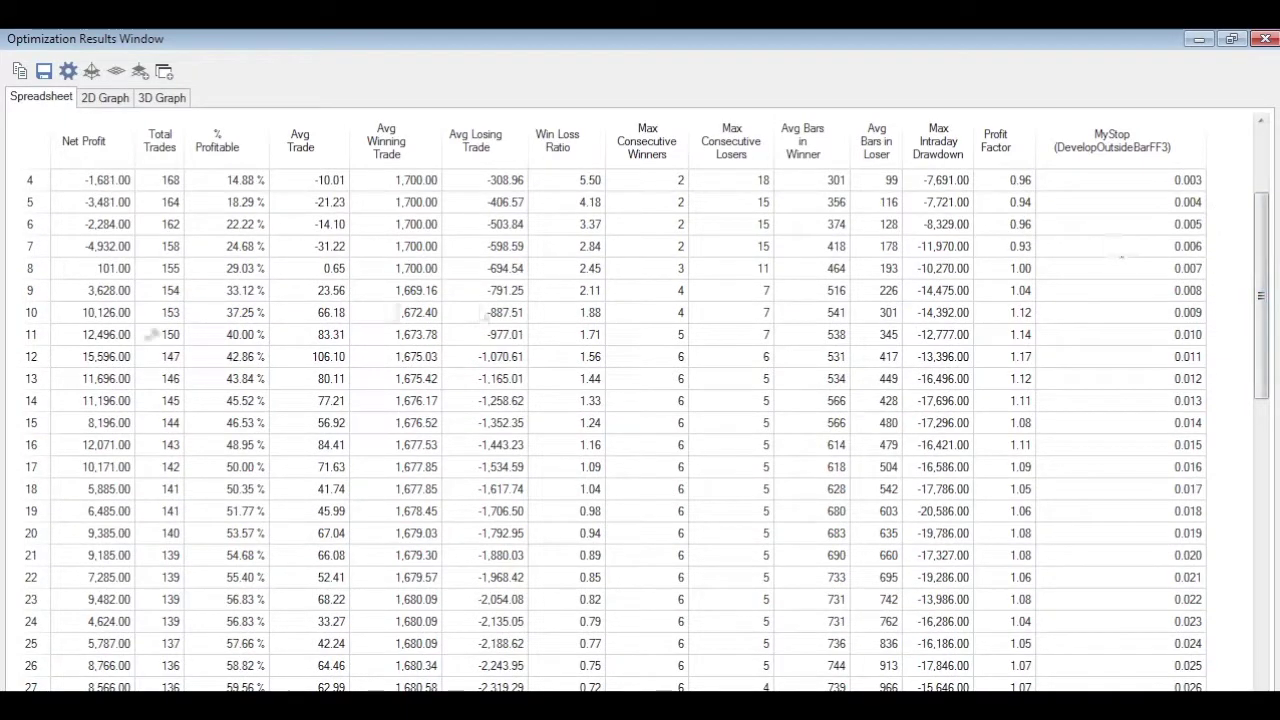
{"action": "left_click", "coordinate": [115, 379]}
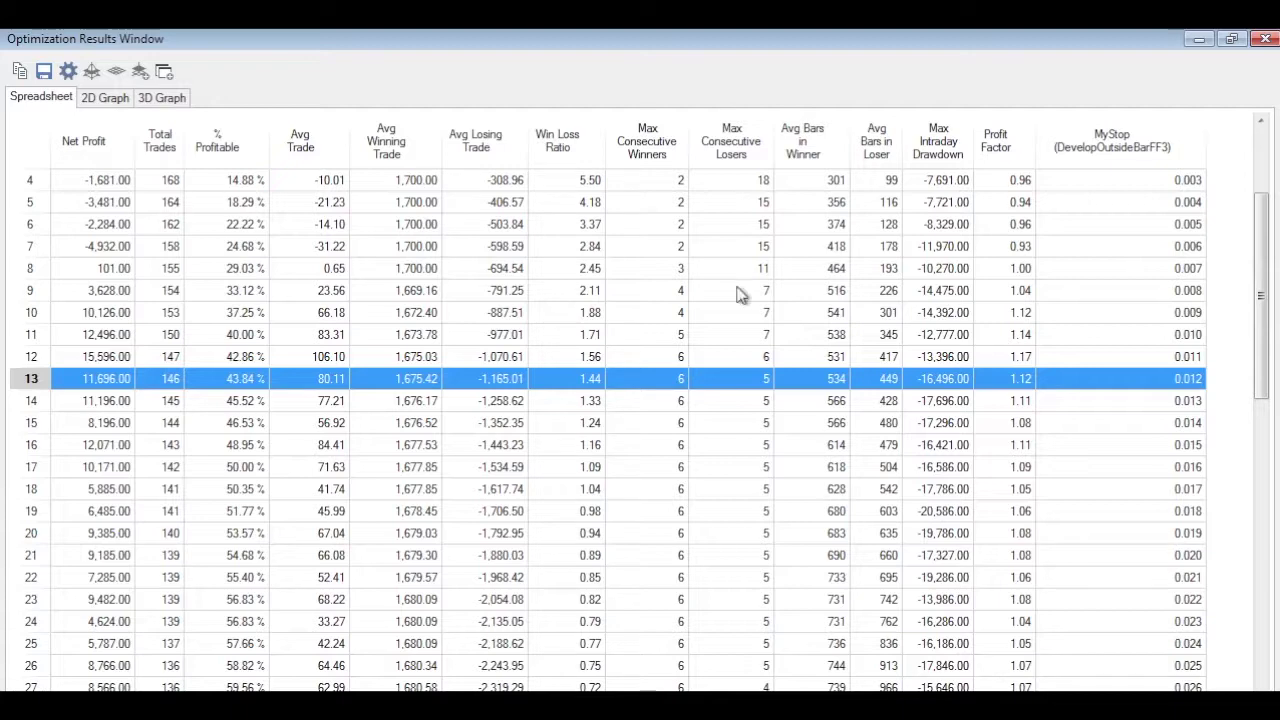
Close the optimization results, view the detailed equity curve in the DevGBPUSDOutBar4 performance report, and close the report
{"action": "left_click", "coordinate": [1265, 38]}
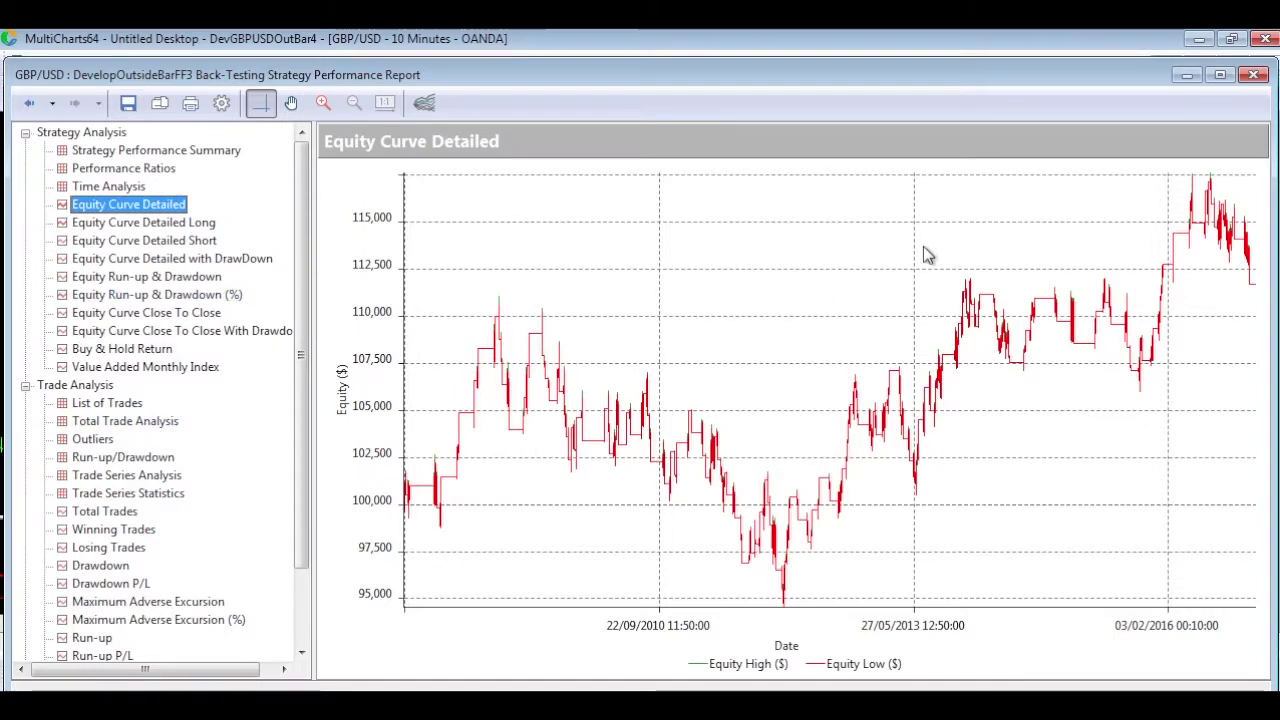
{"action": "left_click", "coordinate": [1256, 75]}
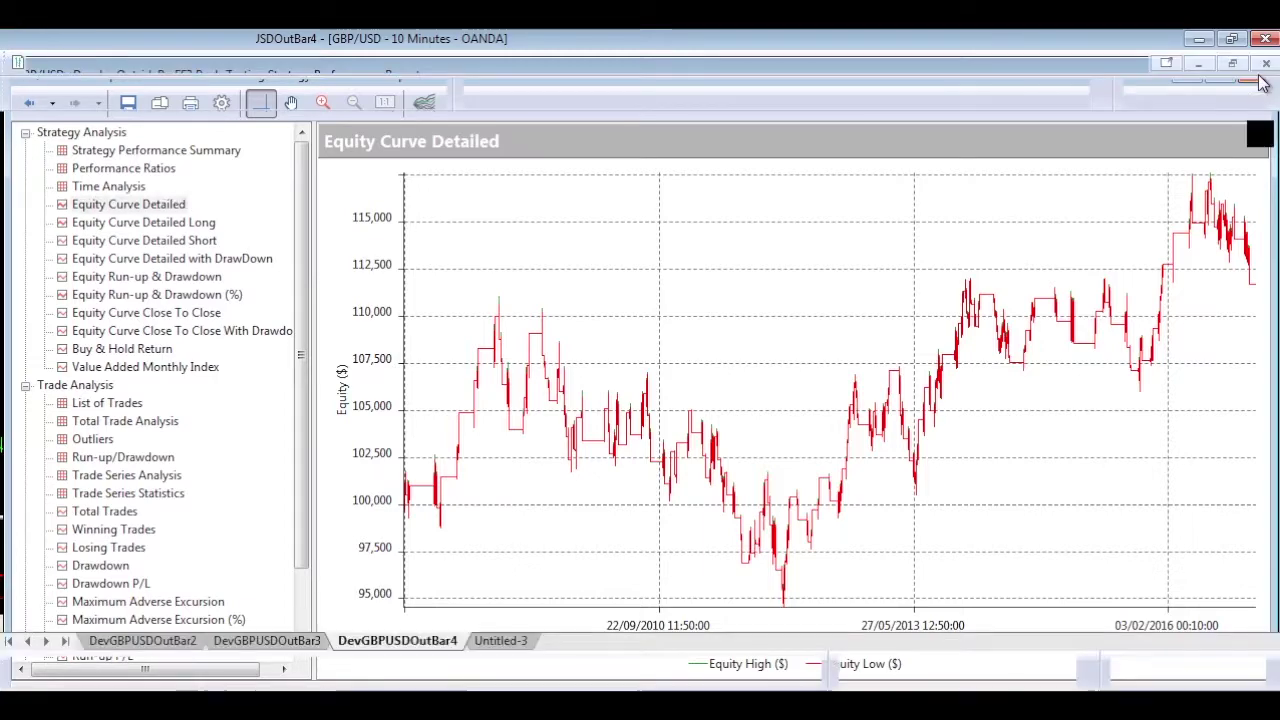